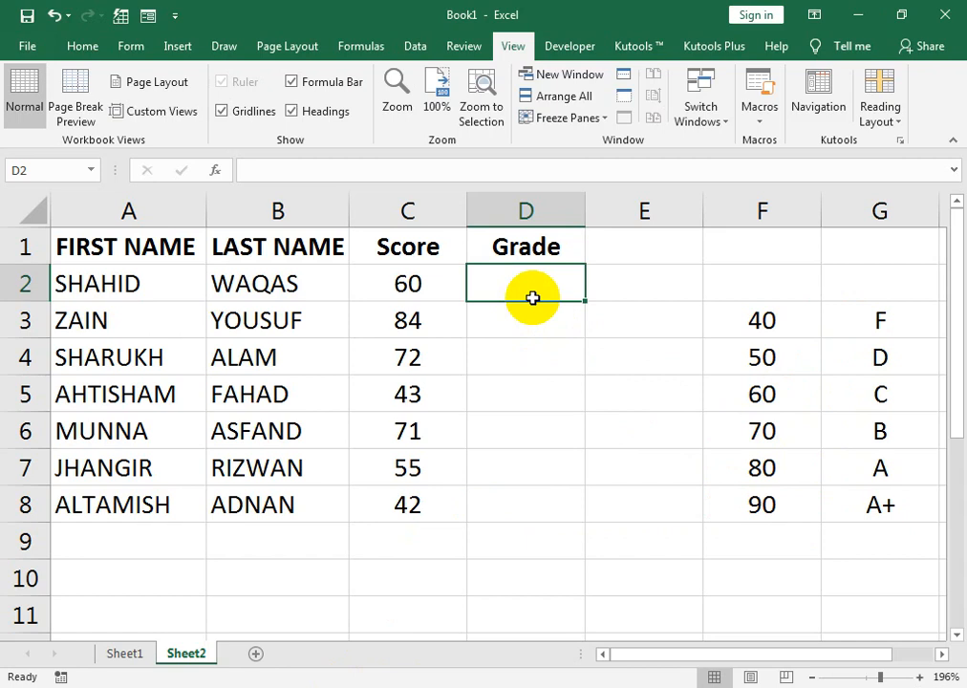
- Start an IF formula in D2 that returns "a+" when C2 is at least 90, and move on to its false value
text(=)
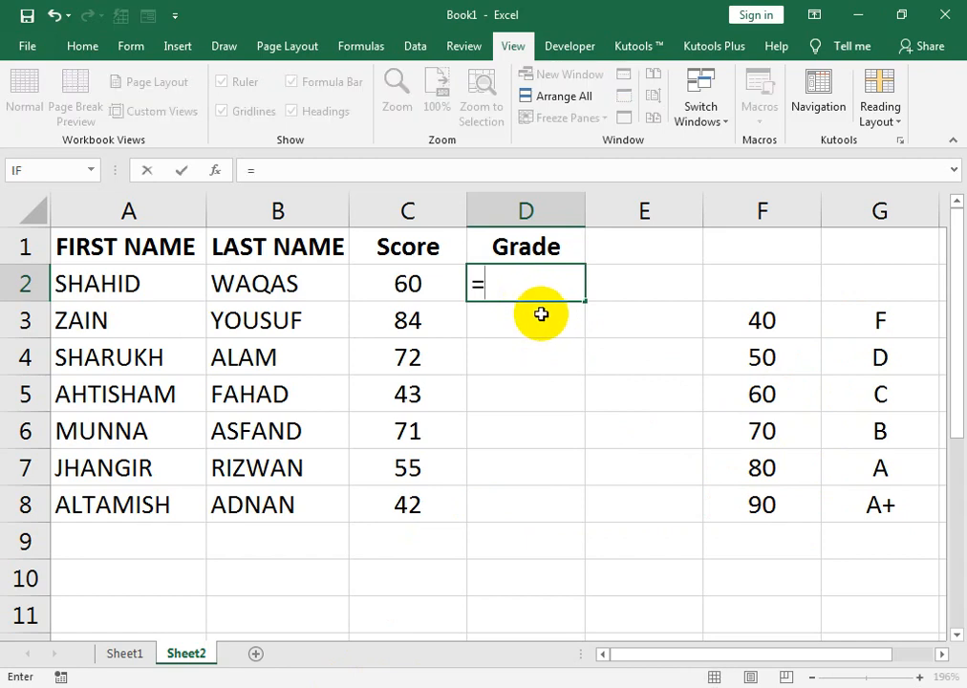
text(if)
key(Tab)
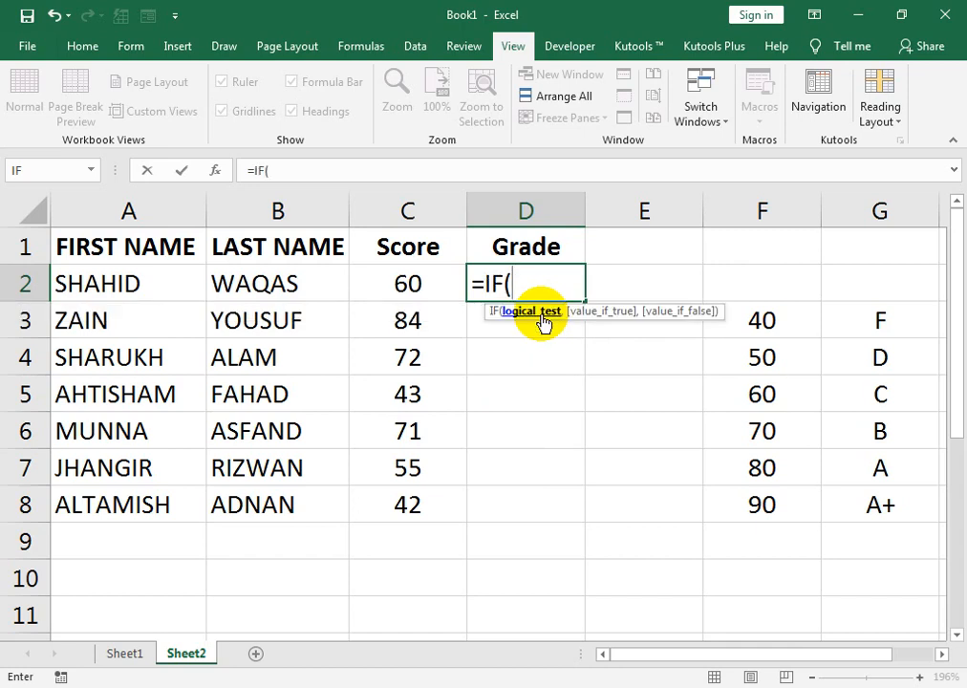
key(Left)
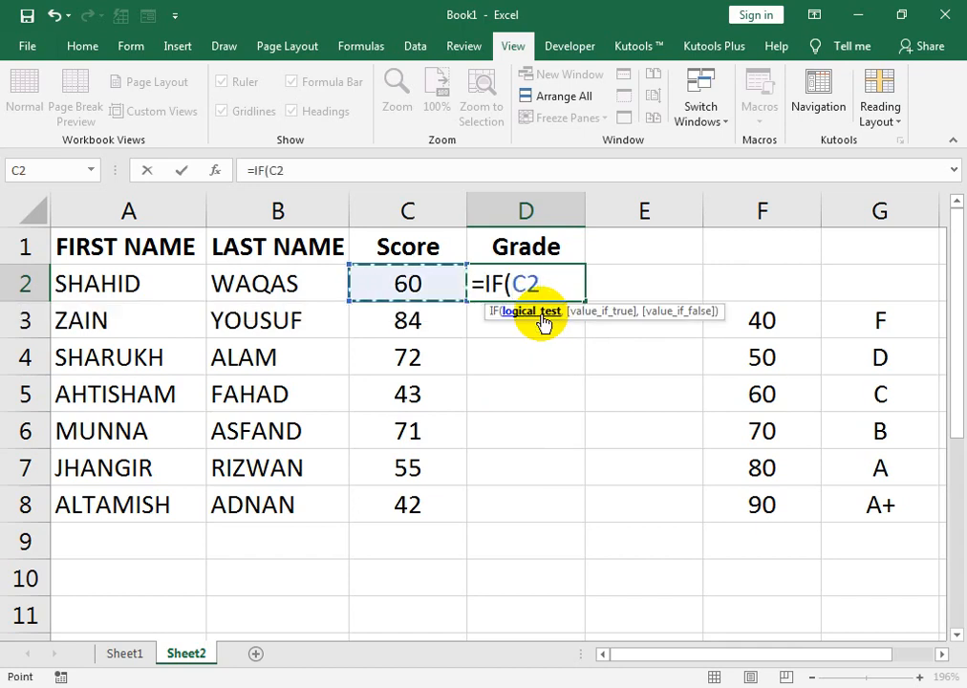
text(>=90)
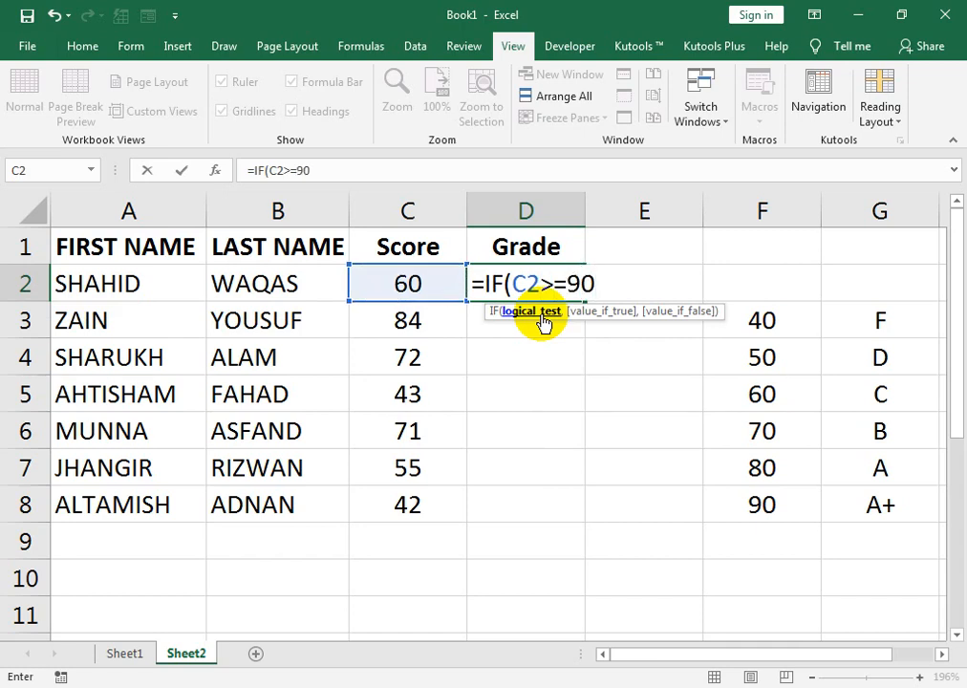
text(,"a+)
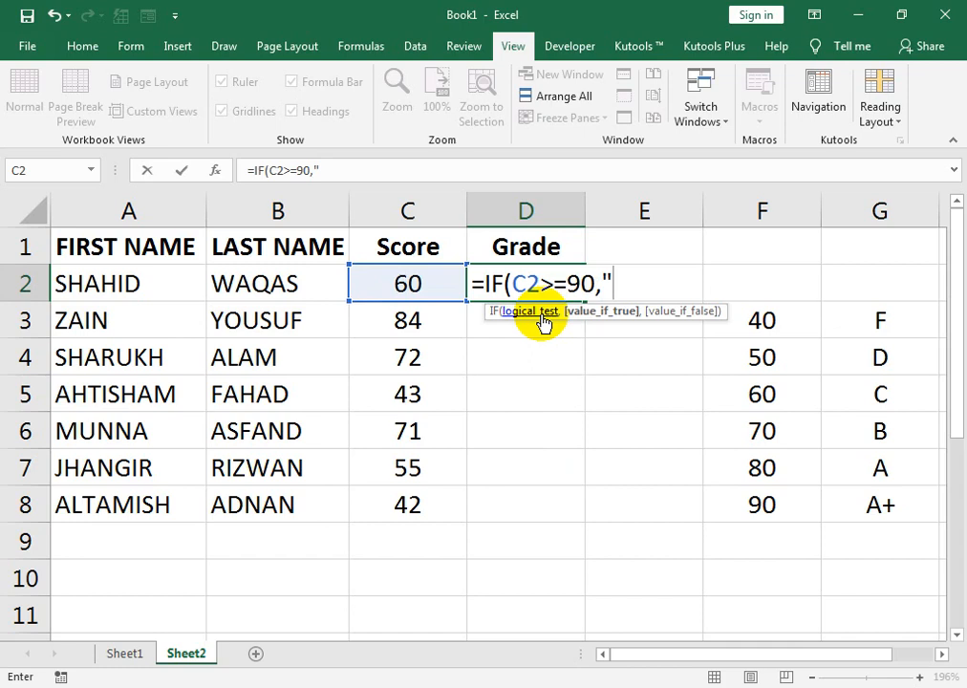
text(",)
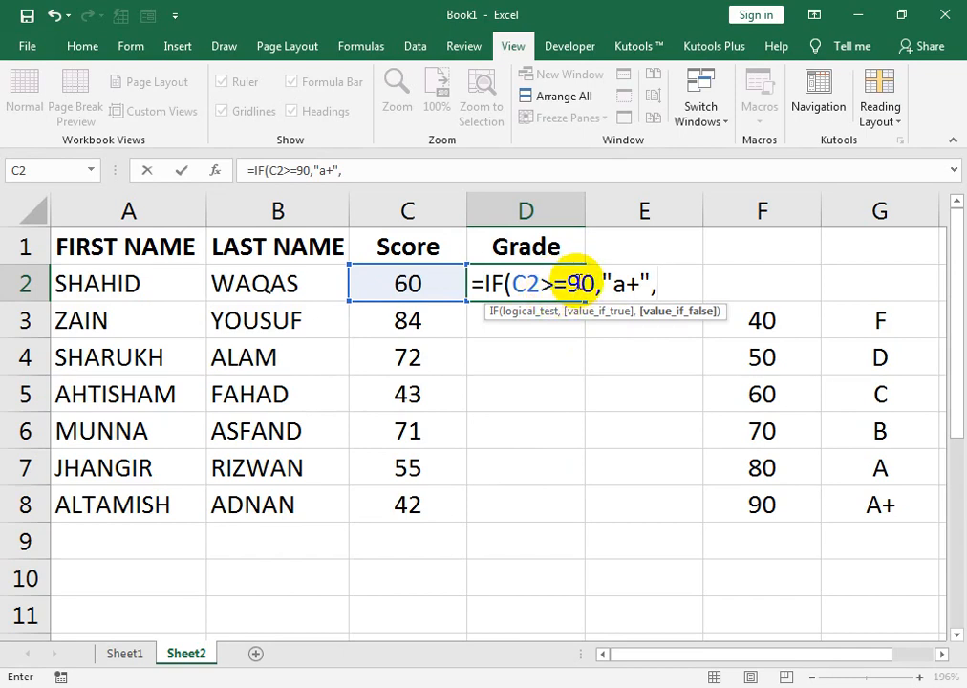
drag(613, 283, 638, 284)
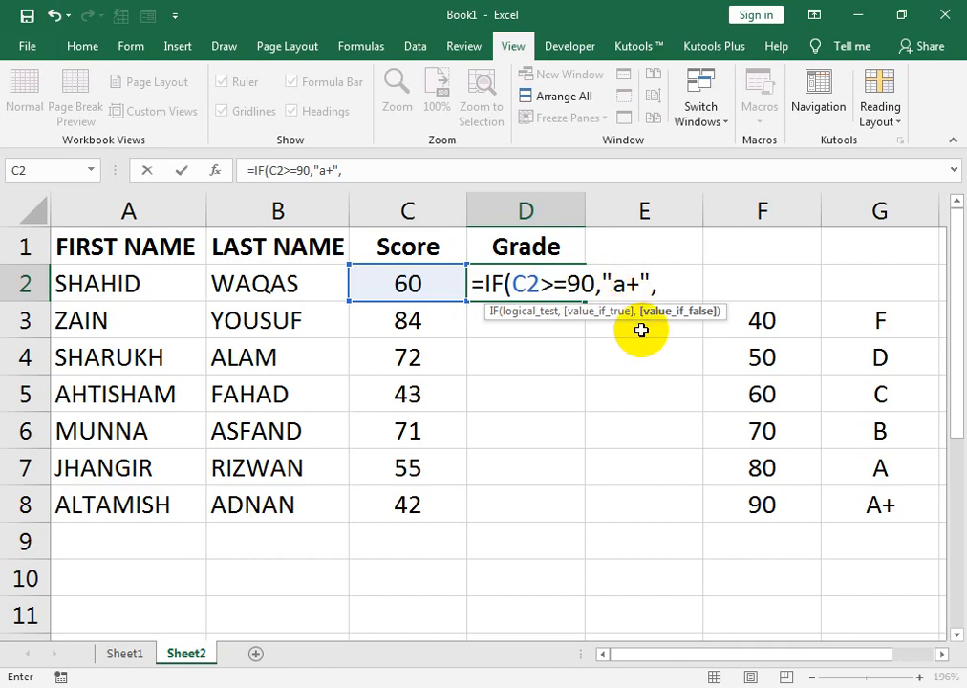
- Try to nest a second IF with a greater-than-or-equal test on C2 as the false value
text(if)
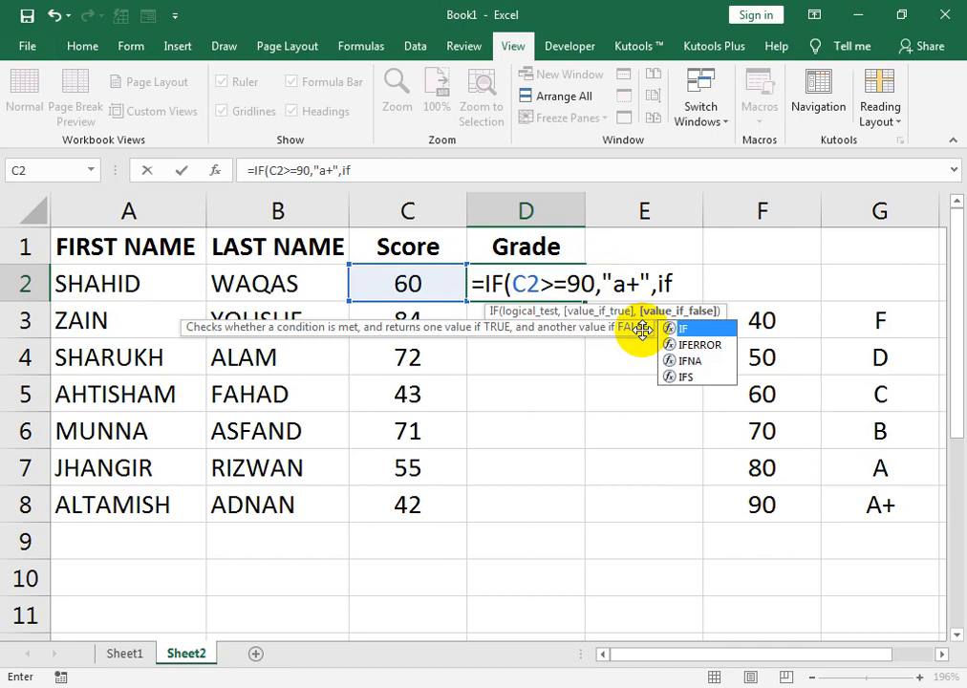
key(Tab)
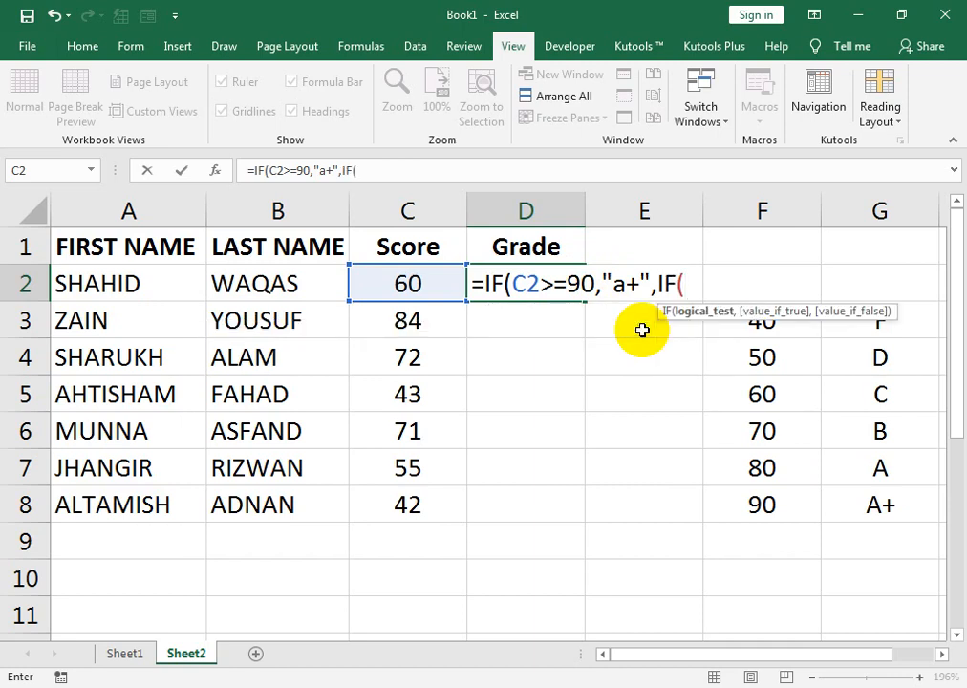
click(421, 284)
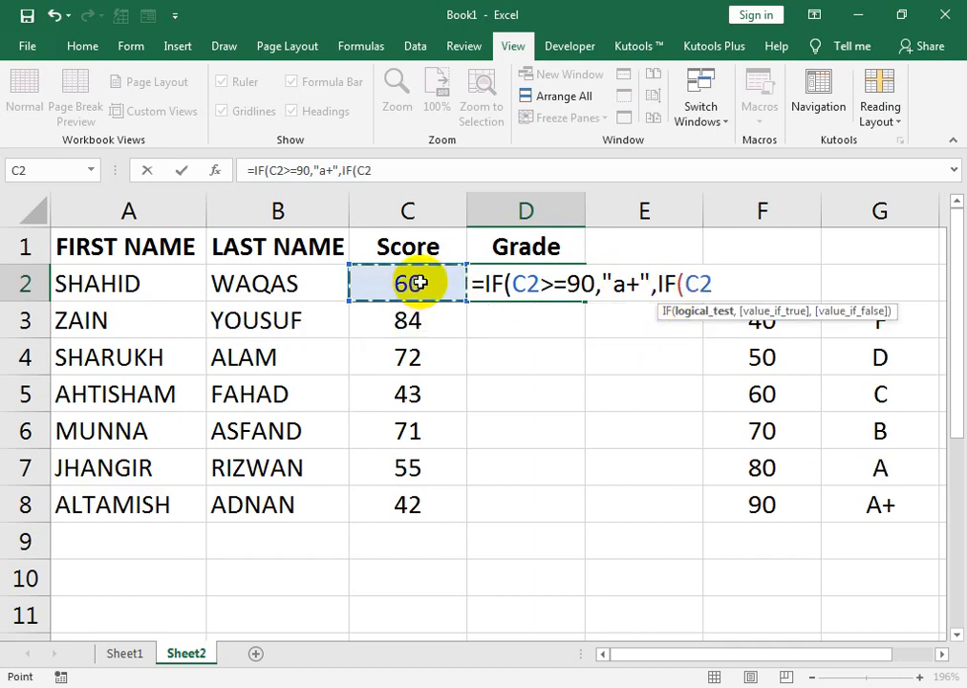
text(>)
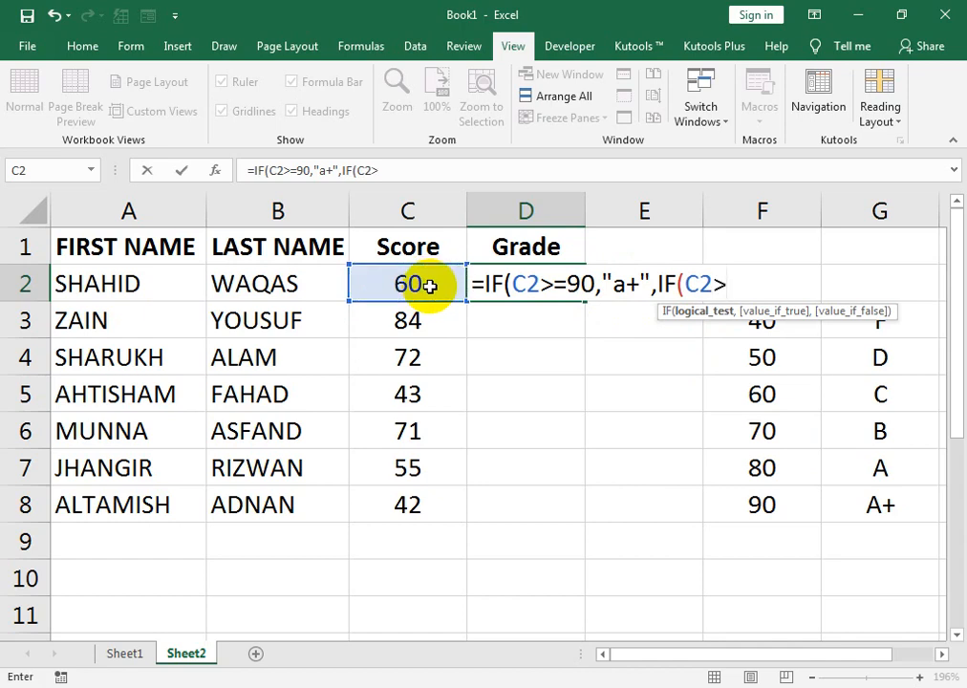
text(=)
- Delete the arguments of the formula in D2 back to =IF
key(BackSpace)
key(BackSpace)
key(BackSpace)
key(BackSpace)
key(BackSpace)
key(BackSpace)
key(BackSpace)
key(BackSpace)
key(BackSpace)
key(BackSpace)
key(BackSpace)
key(BackSpace)
key(BackSpace)
key(BackSpace)
key(BackSpace)
key(BackSpace)
key(BackSpace)
key(BackSpace)
key(BackSpace)
key(BackSpace)
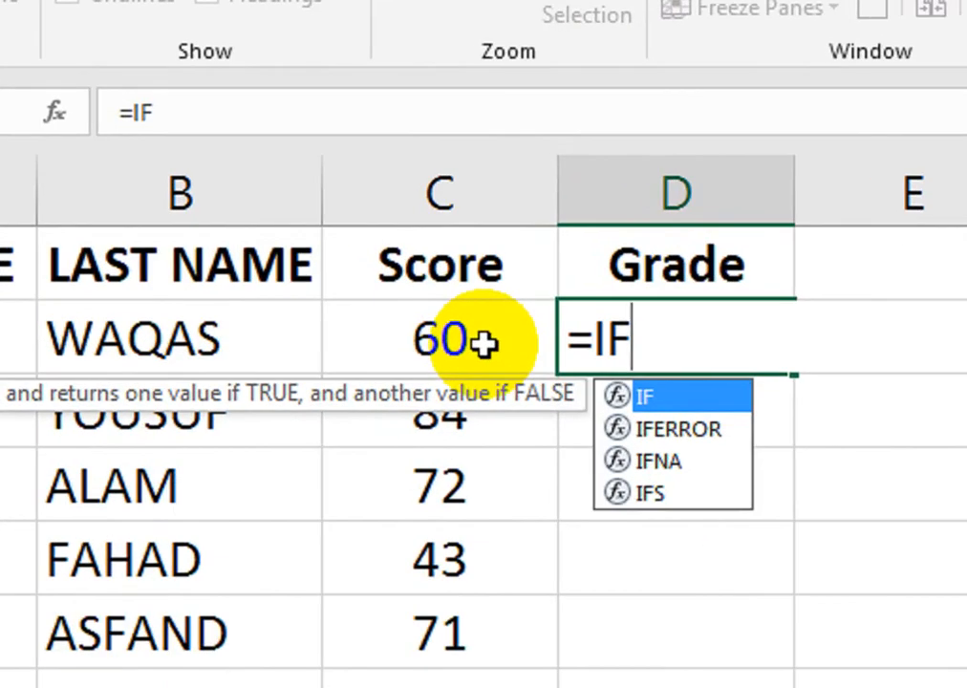
- Switch the D2 formula to IFS and enter its first condition and result: C2>=90,"A+"
text(s)
key(Tab)
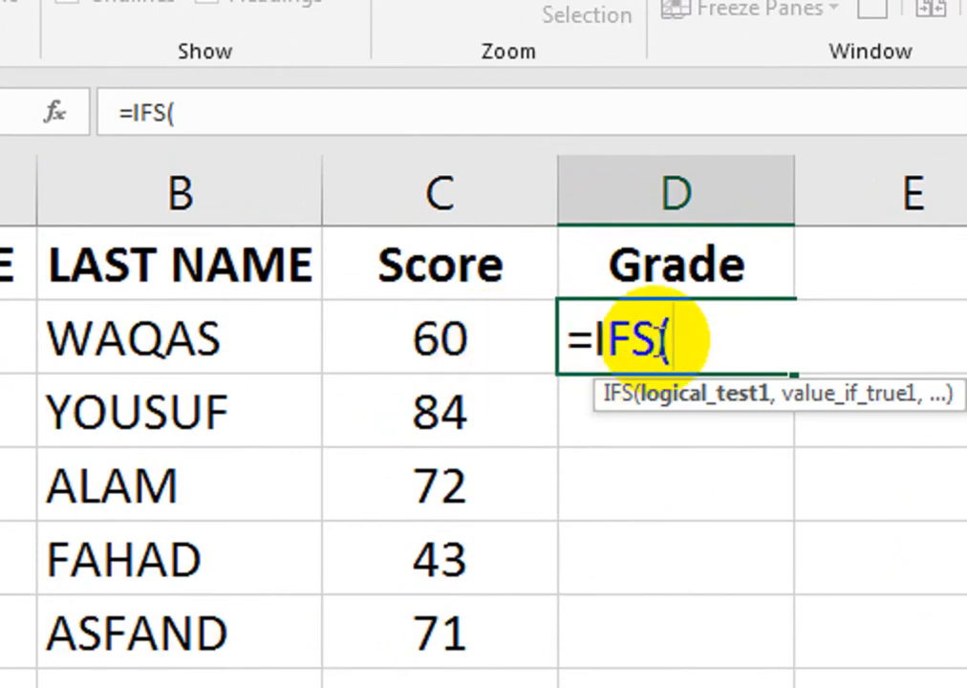
click(461, 332)
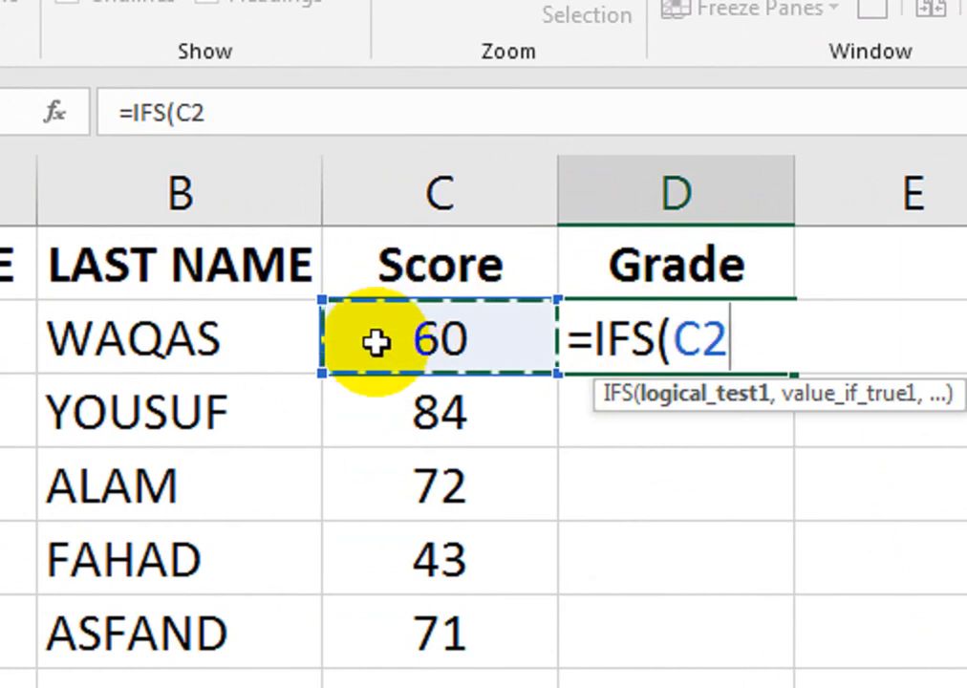
text(>)
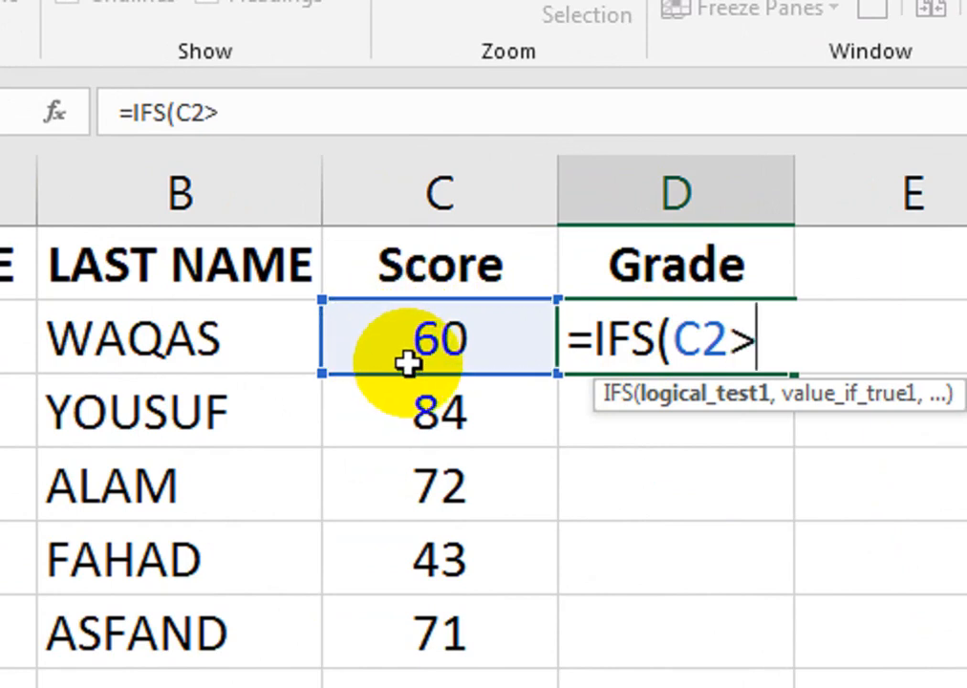
text(=90)
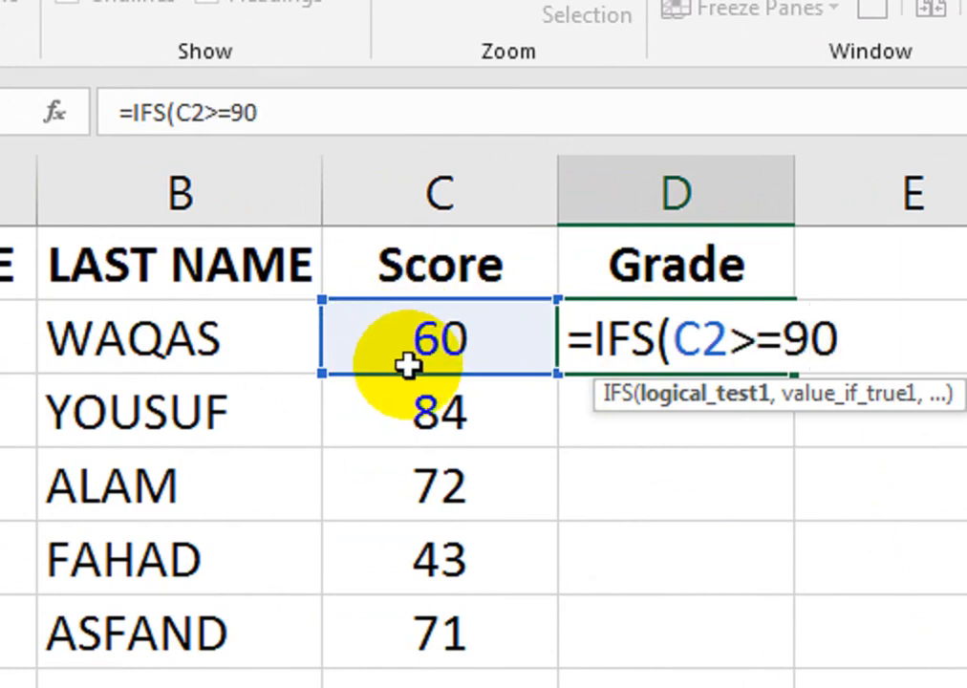
text(,)
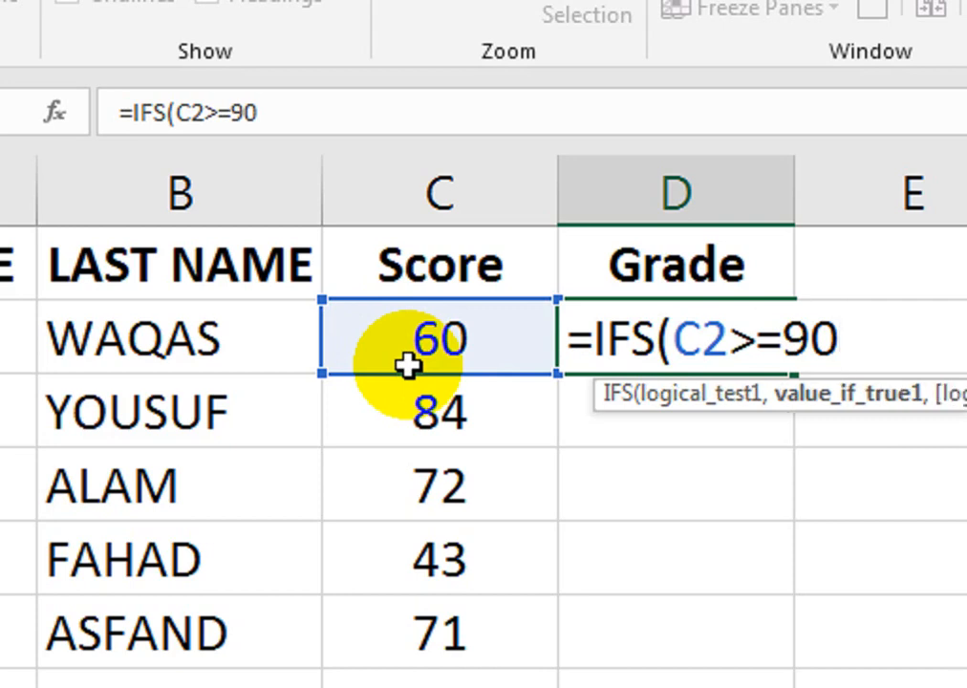
text("a)
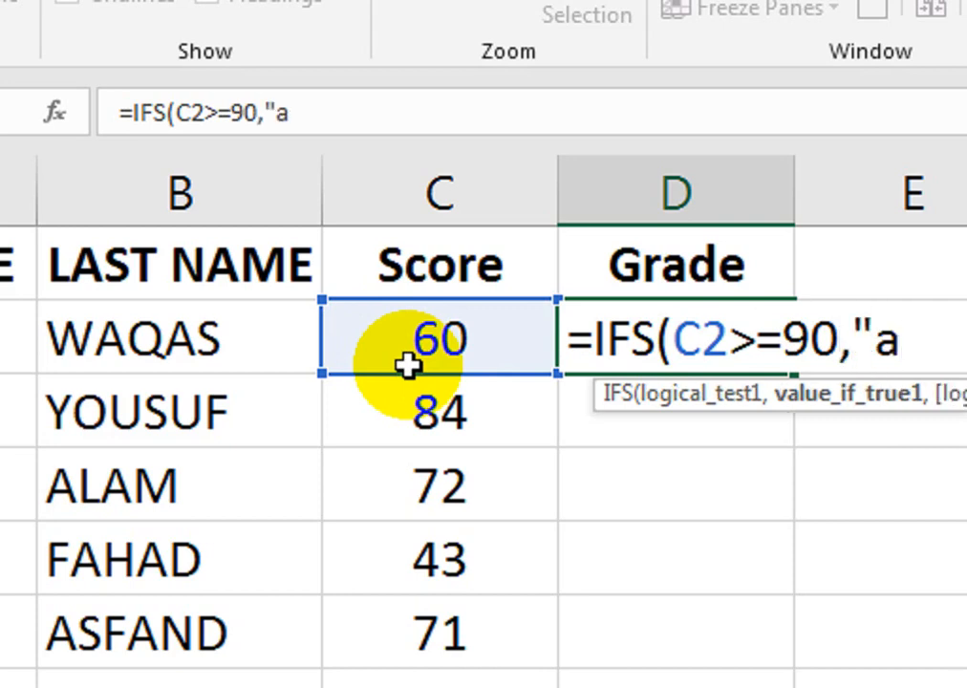
key(BackSpace)
text(A)
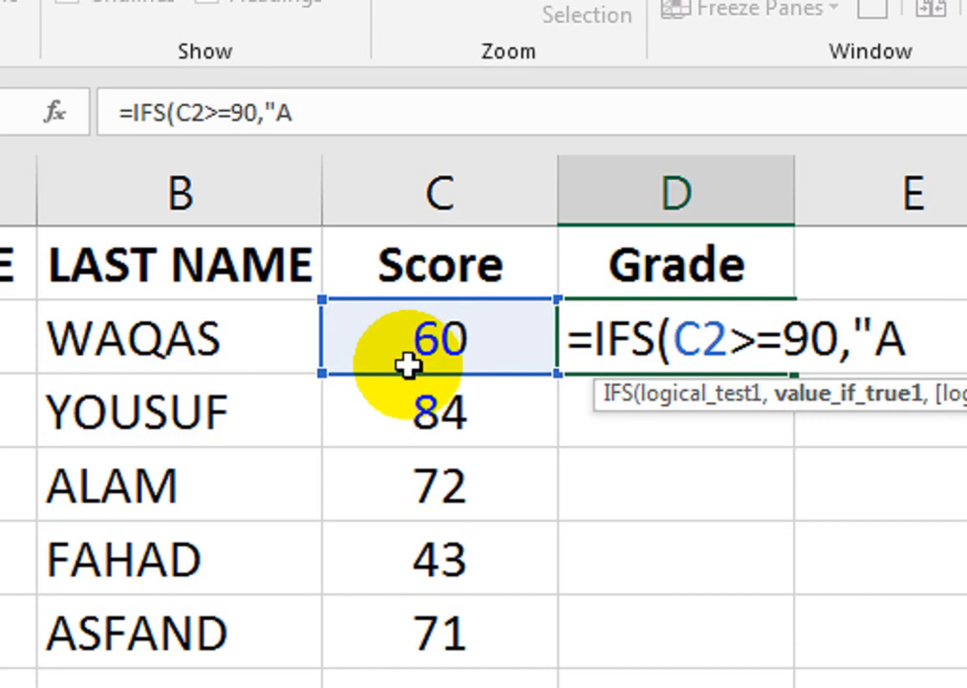
text(+)
text(")
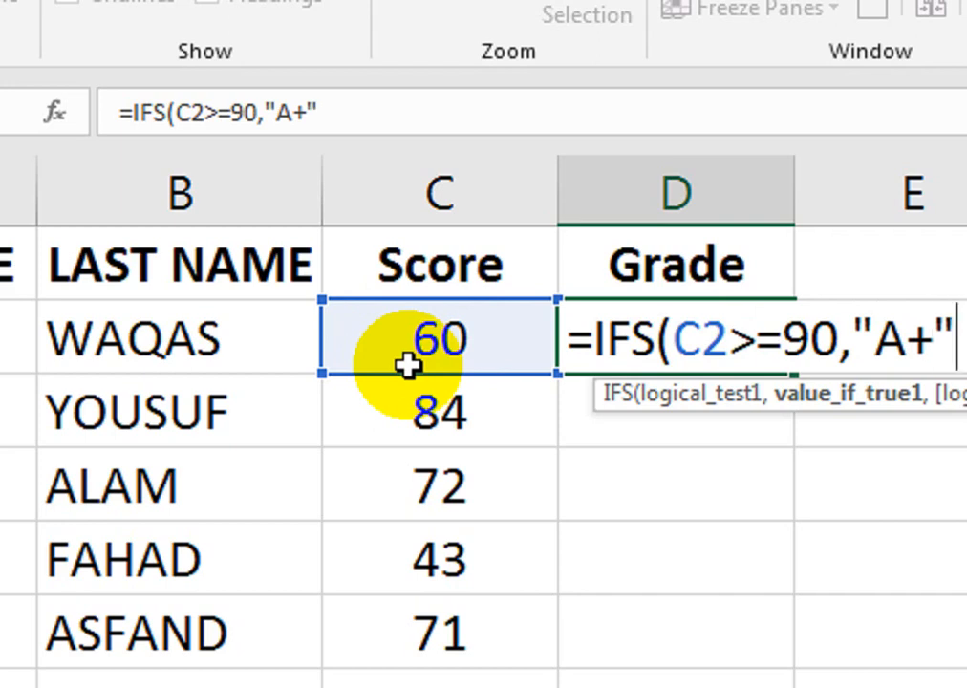
- Add the second condition and result to the IFS formula: C2>=80,"A"
text(,)
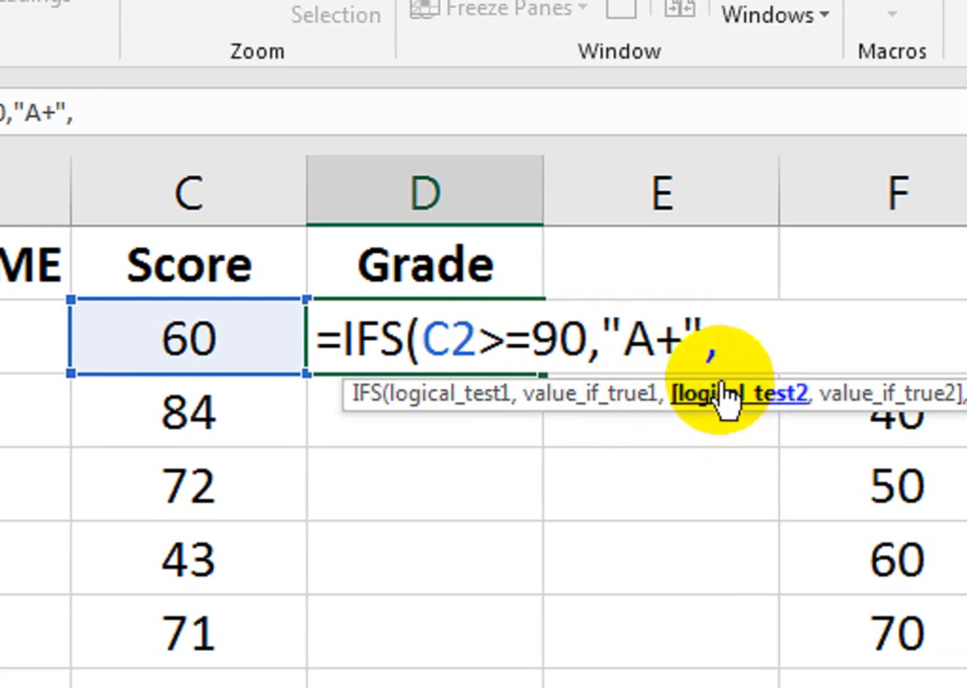
click(260, 341)
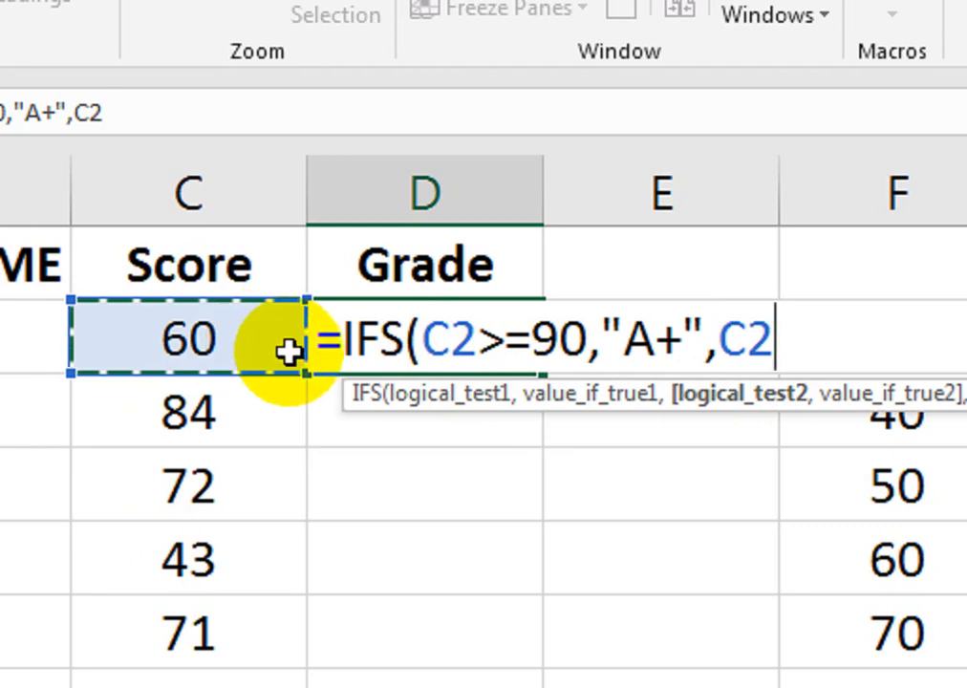
text(>=)
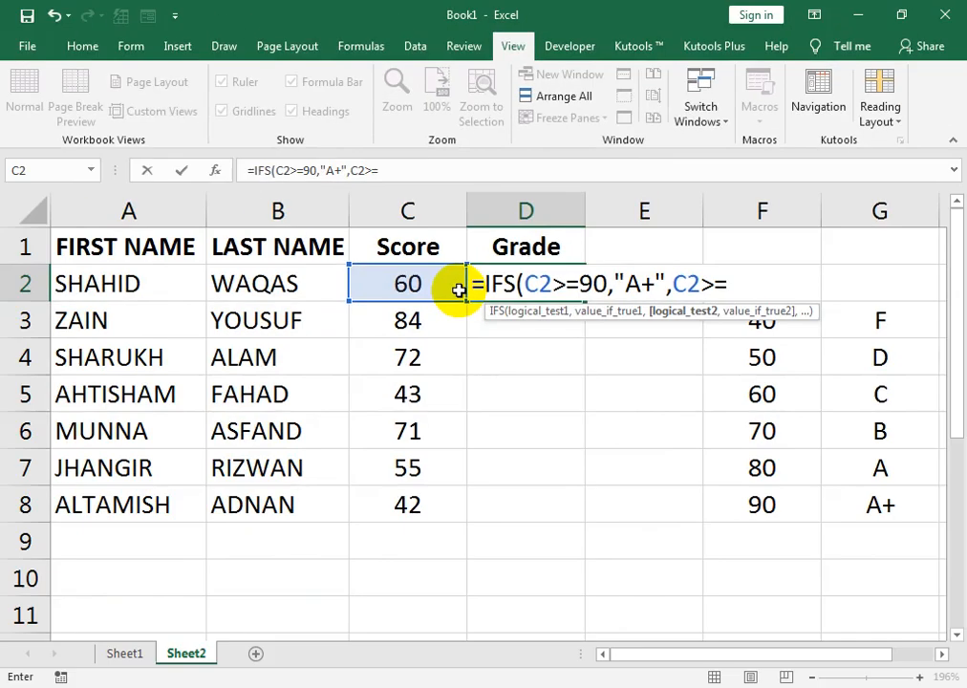
text(80,)
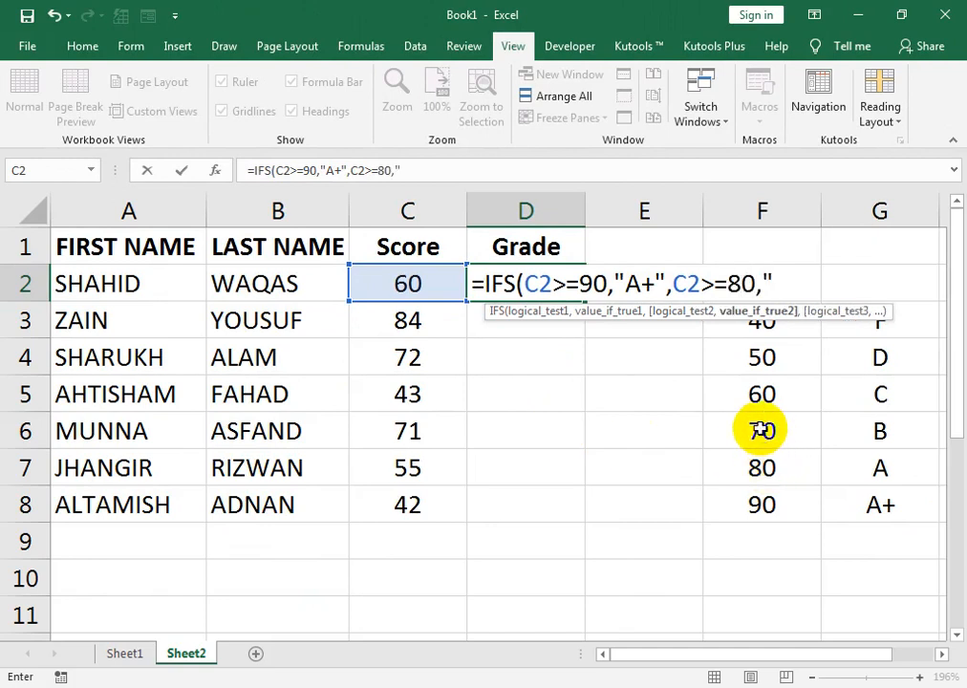
text(aA",)
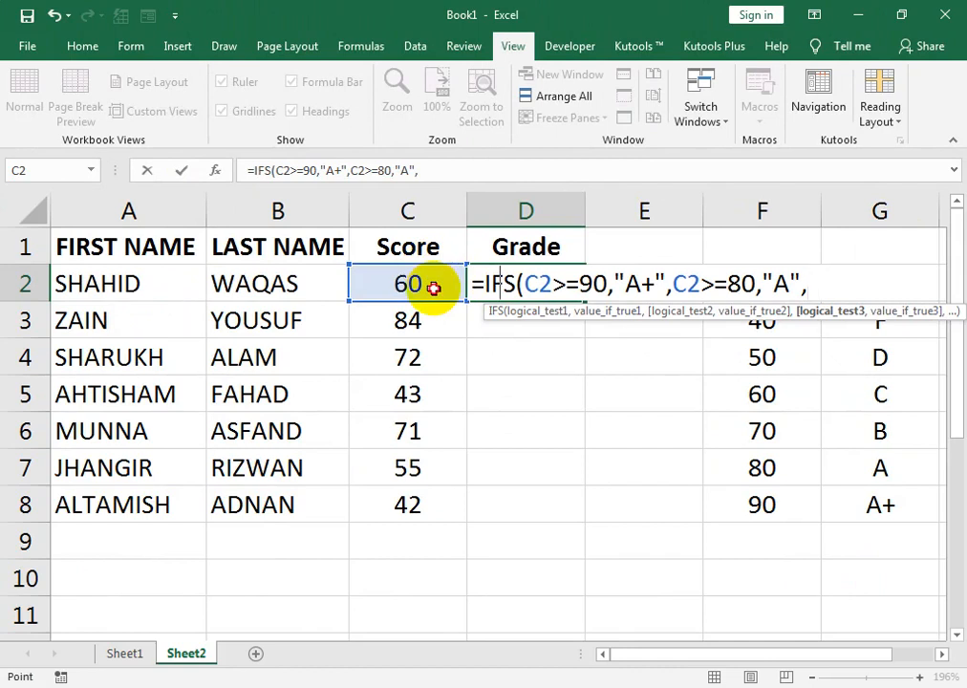
- Add the third condition and result to the IFS formula: C2>=70,"B"
click(433, 287)
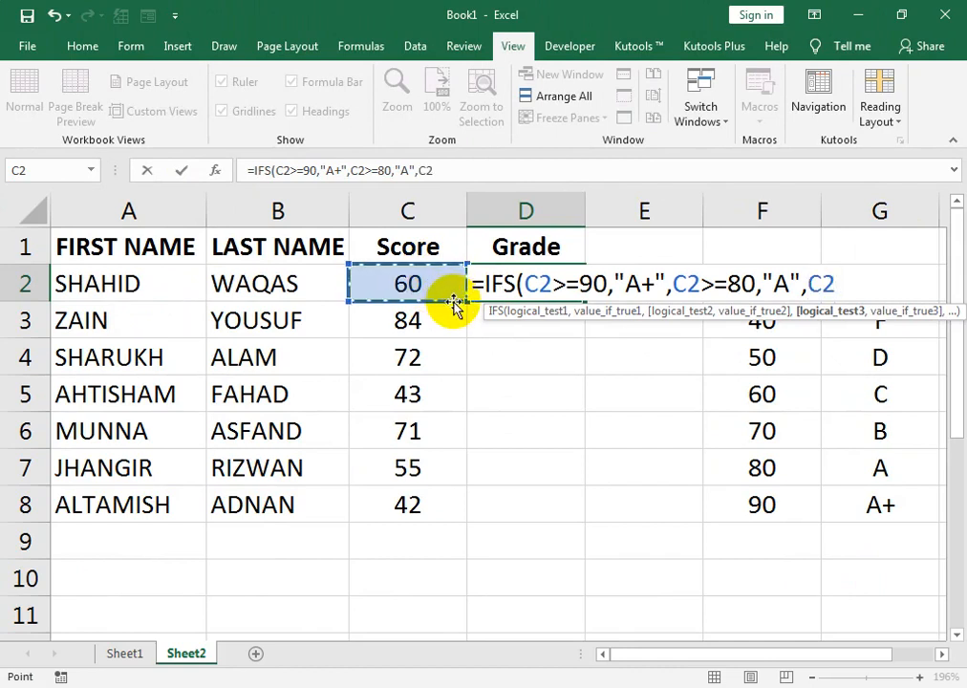
text(>)
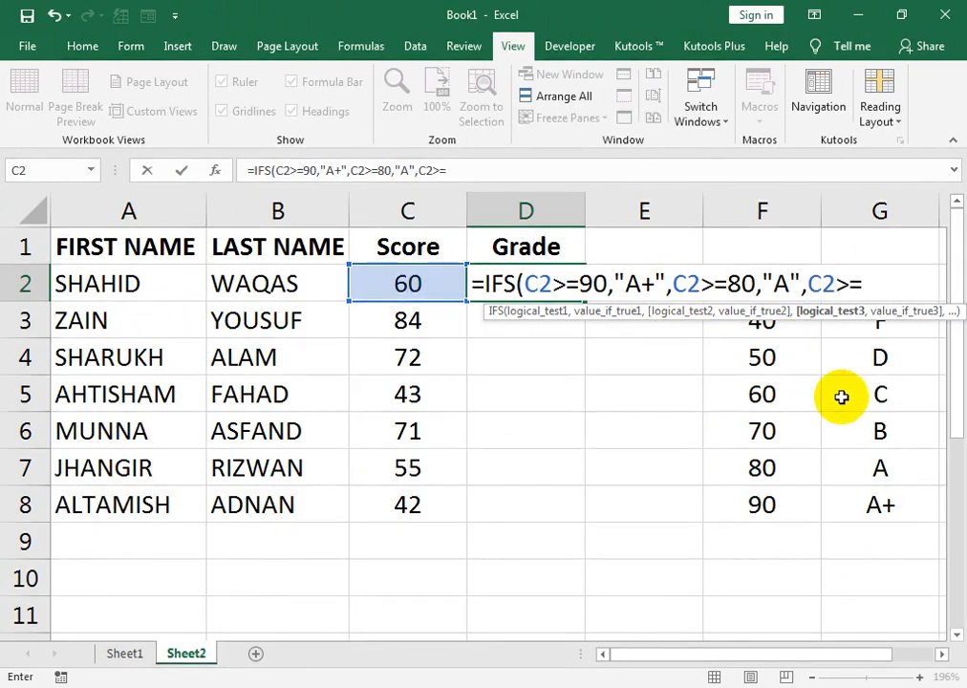
text(=70)
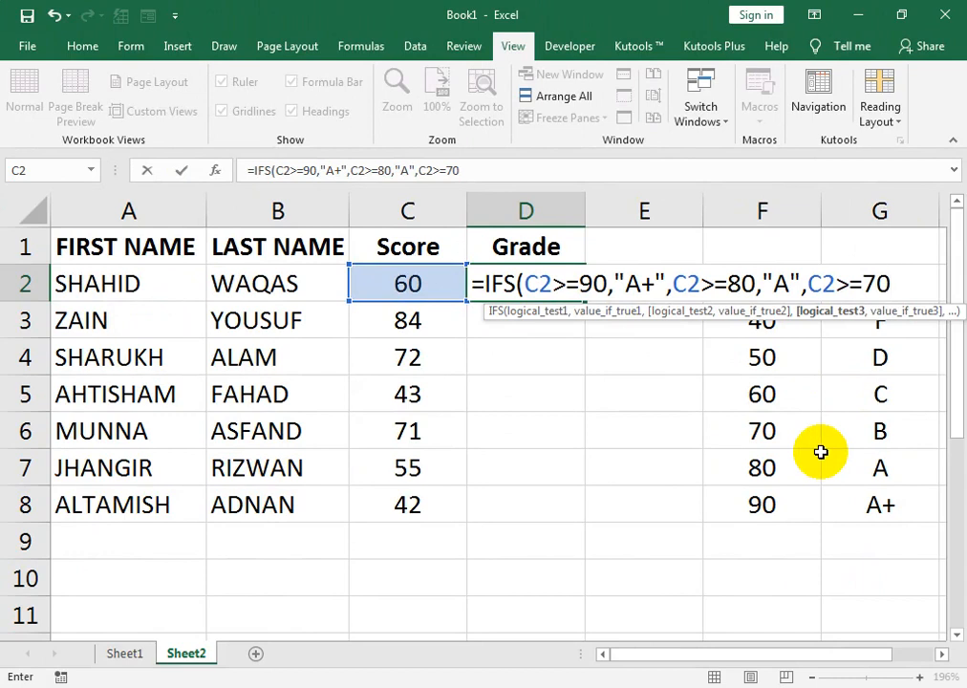
text(,"B)
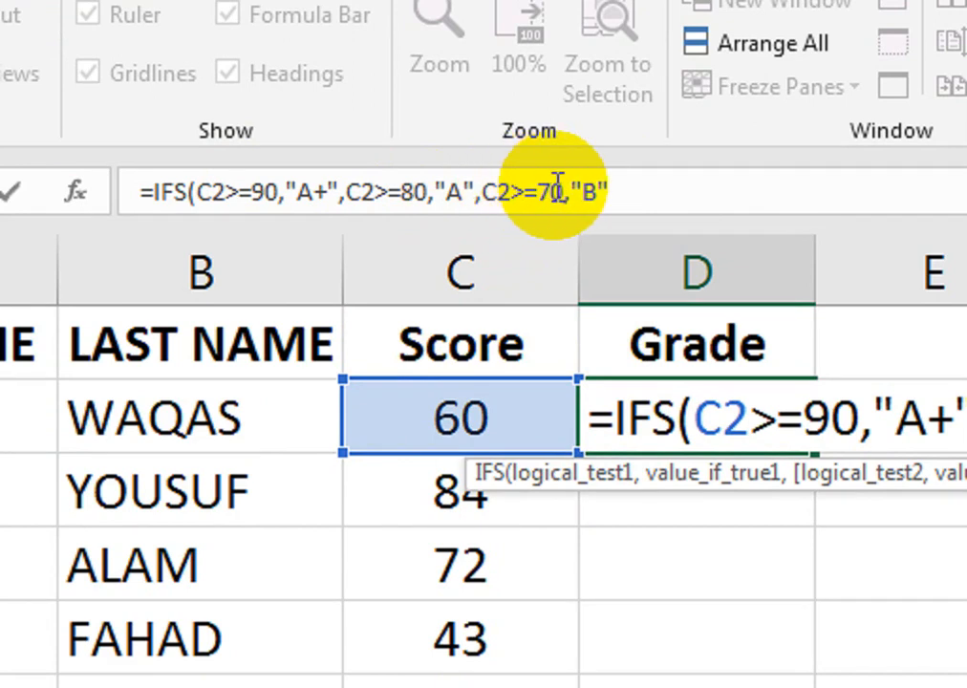
- Append the fourth condition and result to the end of the IFS formula: C2>=60,"C"
click(639, 187)
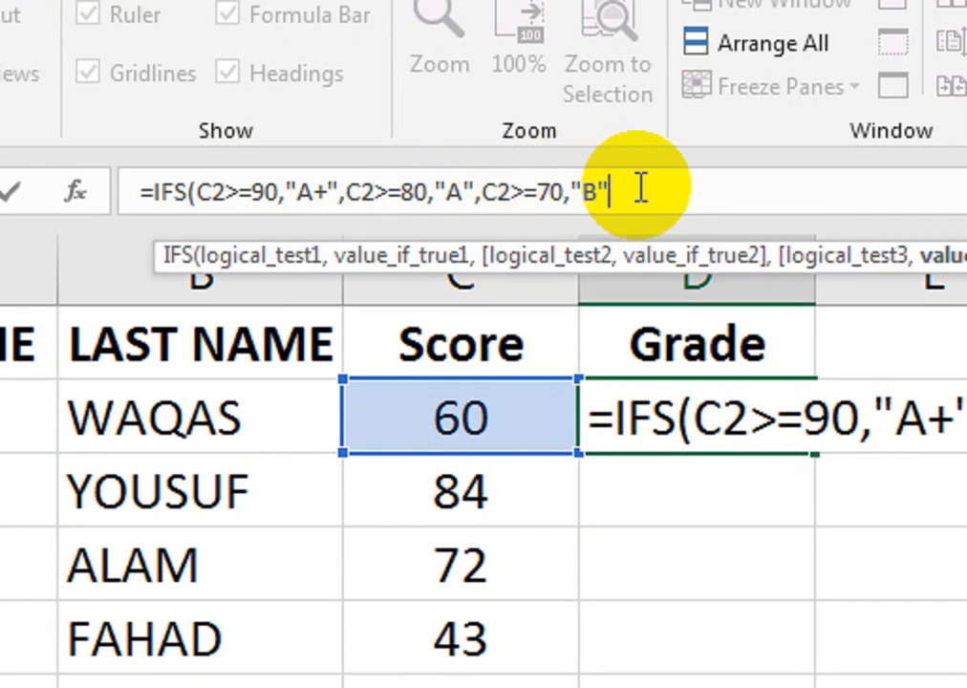
text(,)
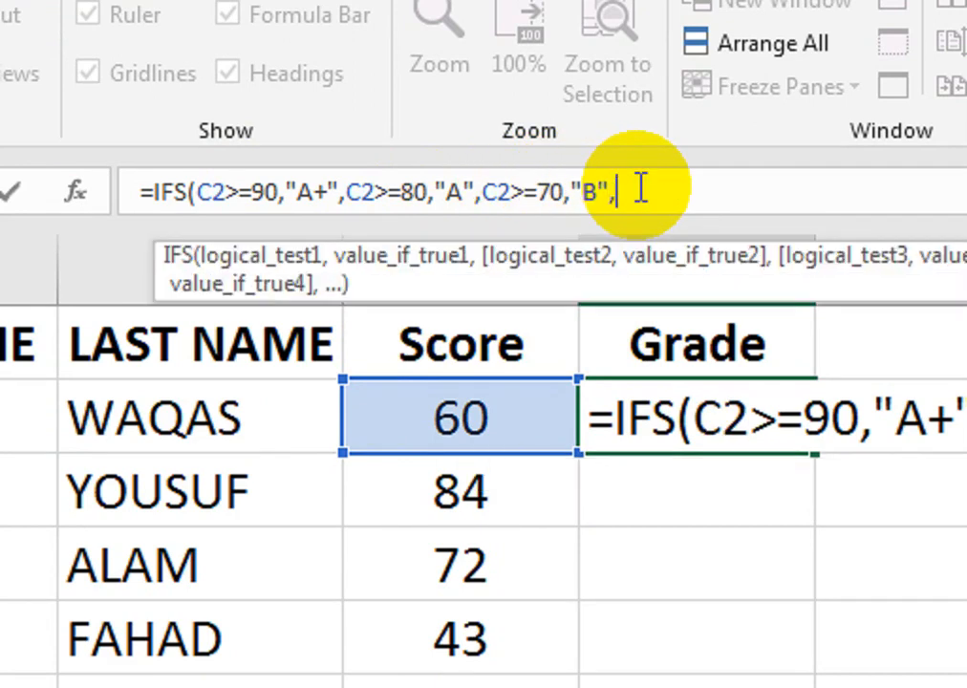
click(550, 403)
text(>=)
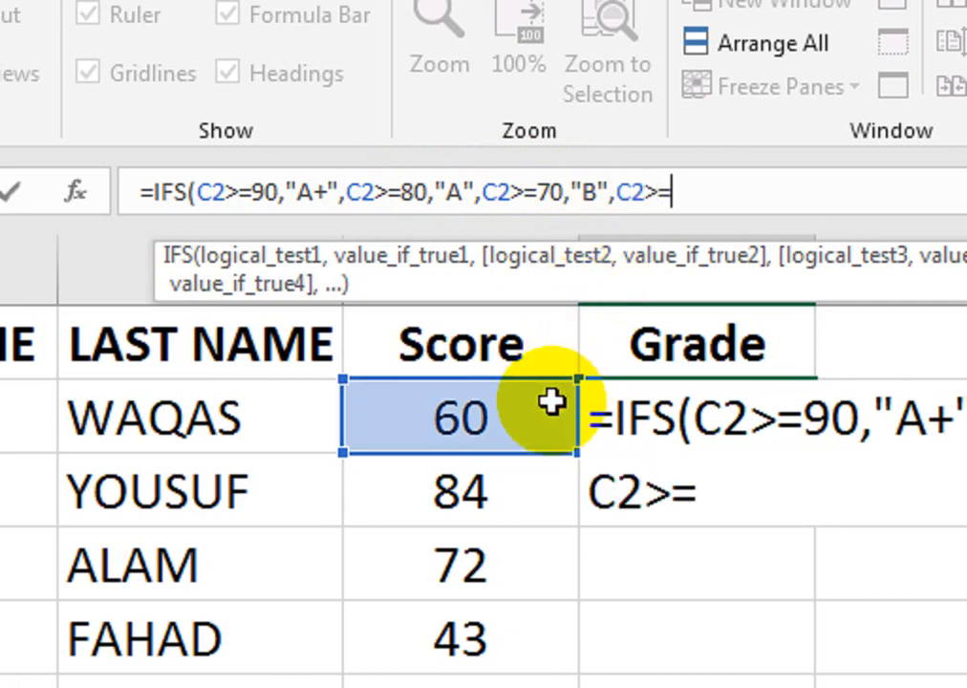
text(60)
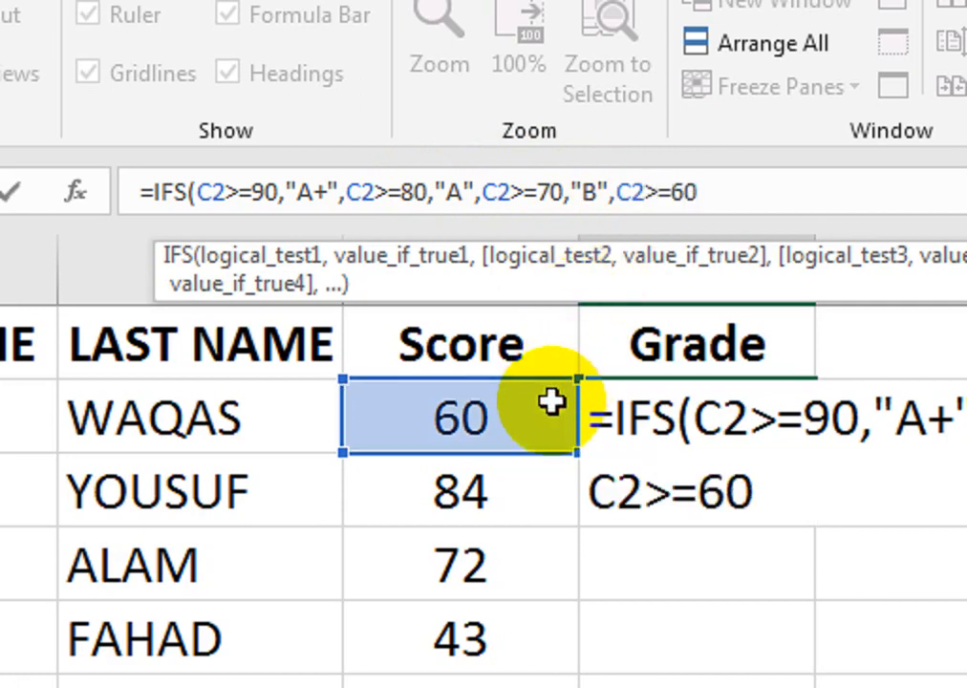
text(,)
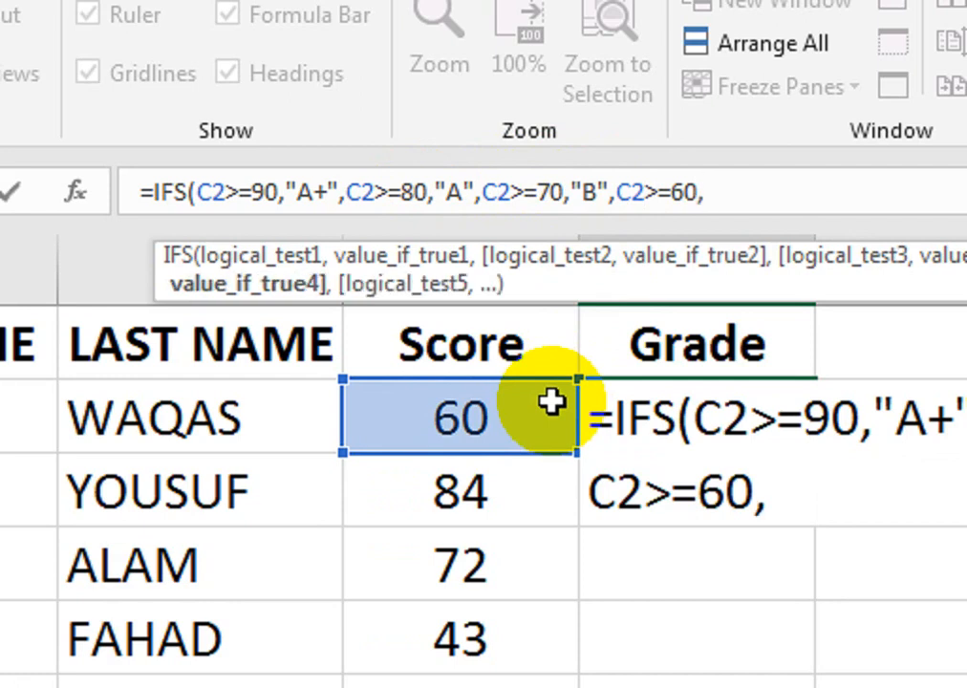
text("C")
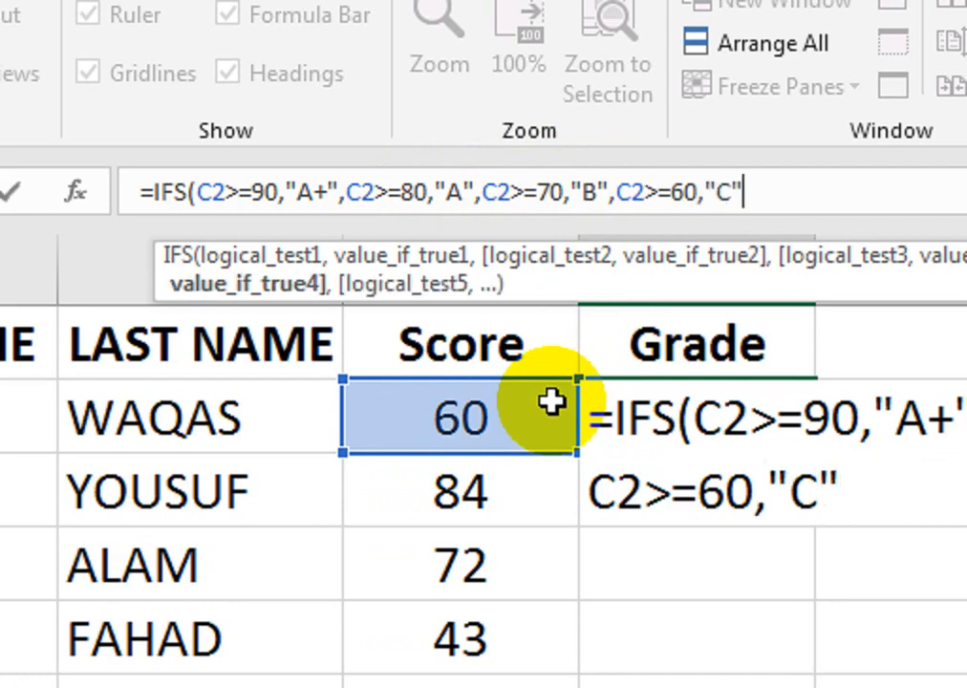
- Add the fifth condition and result to the IFS formula: C2>=50,"D"
text(,)
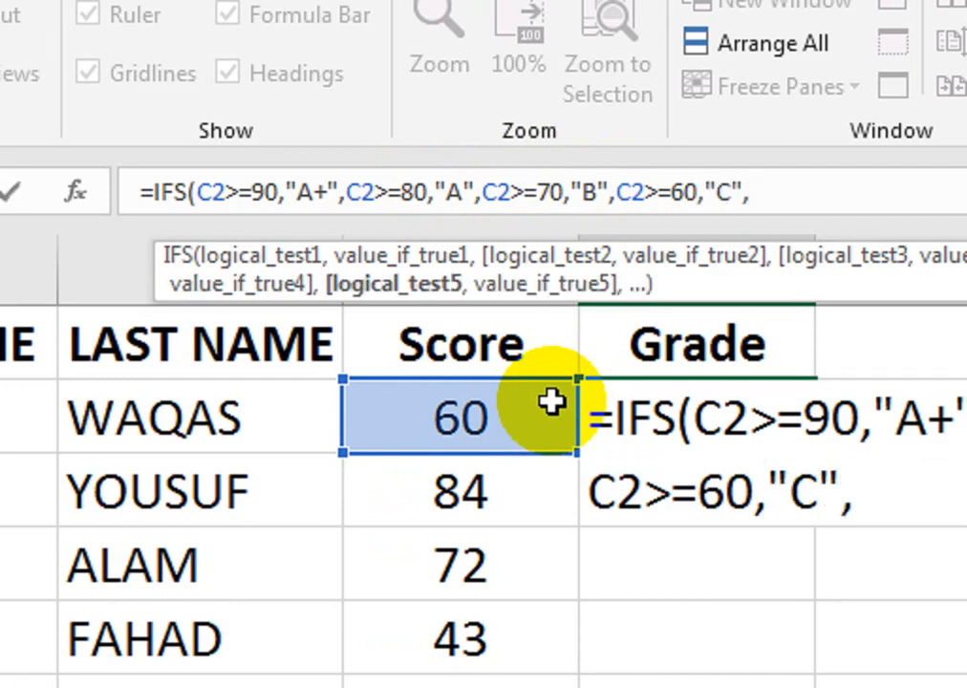
click(466, 425)
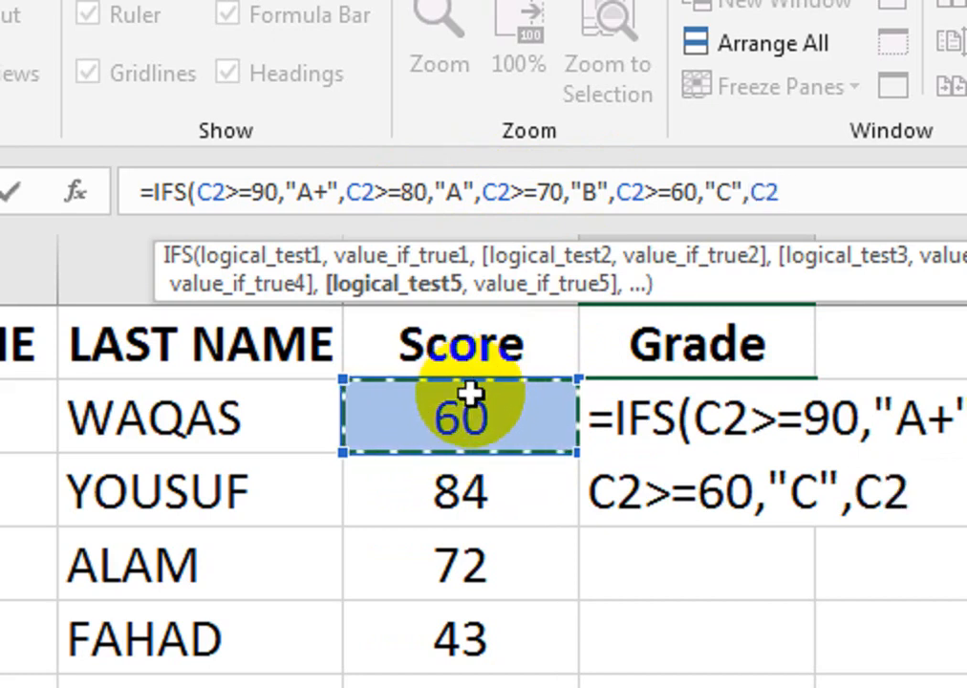
text(>=50,")
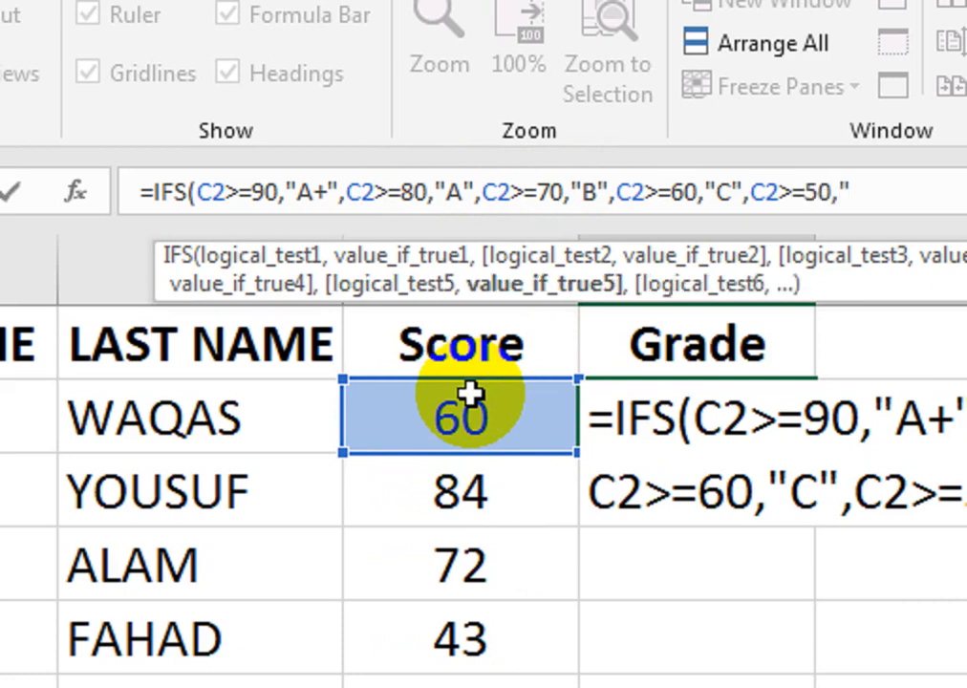
text(D",I)
key(BackSpace)
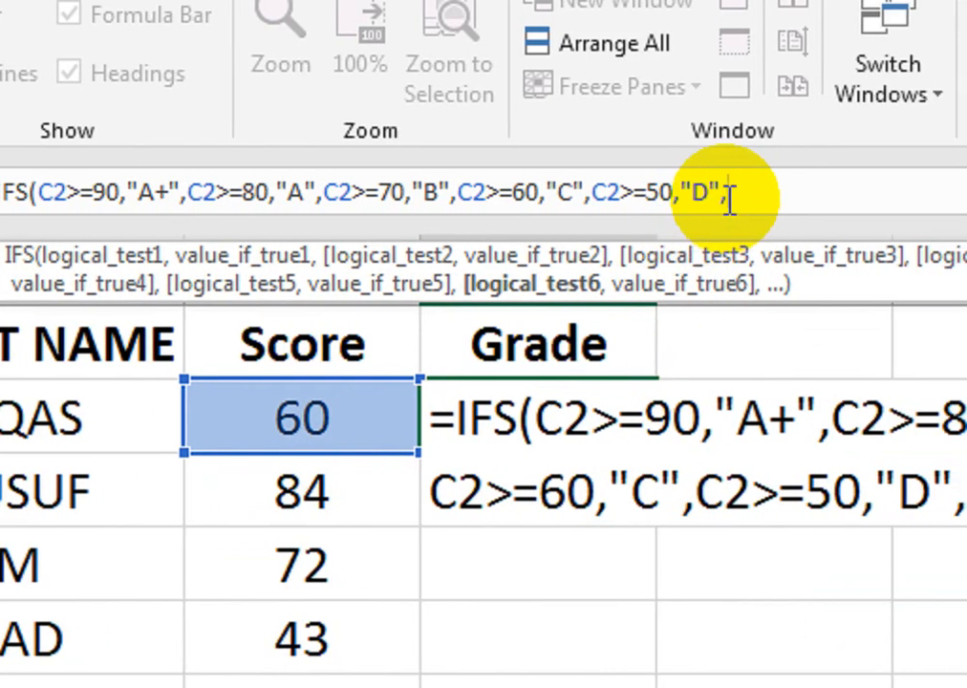
- Add the final condition and result C2<50,"F", then close and commit the IFS formula in D2
click(365, 409)
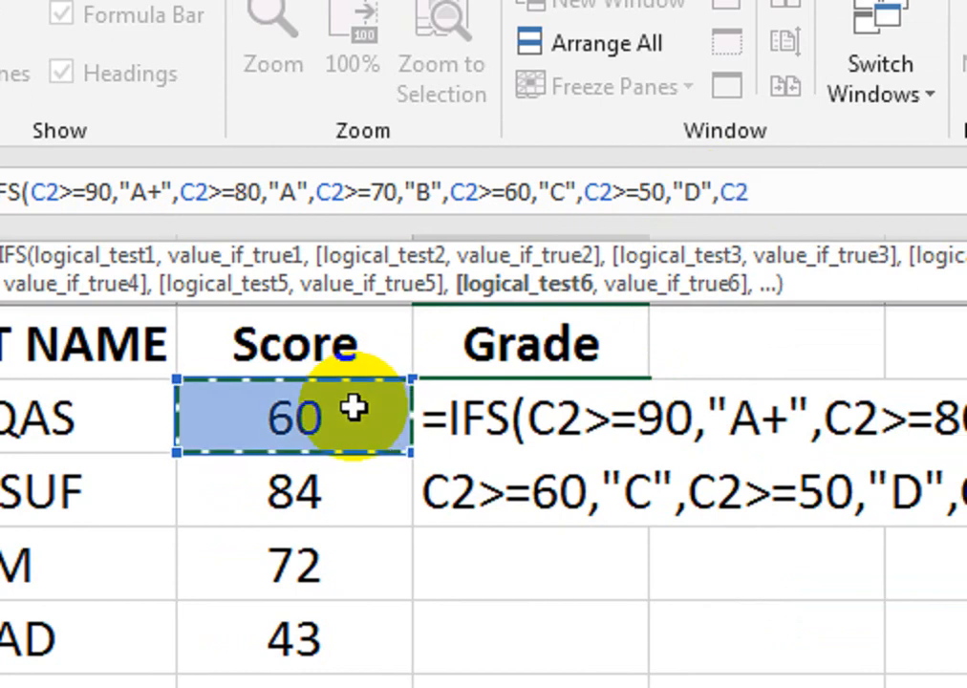
text(<)
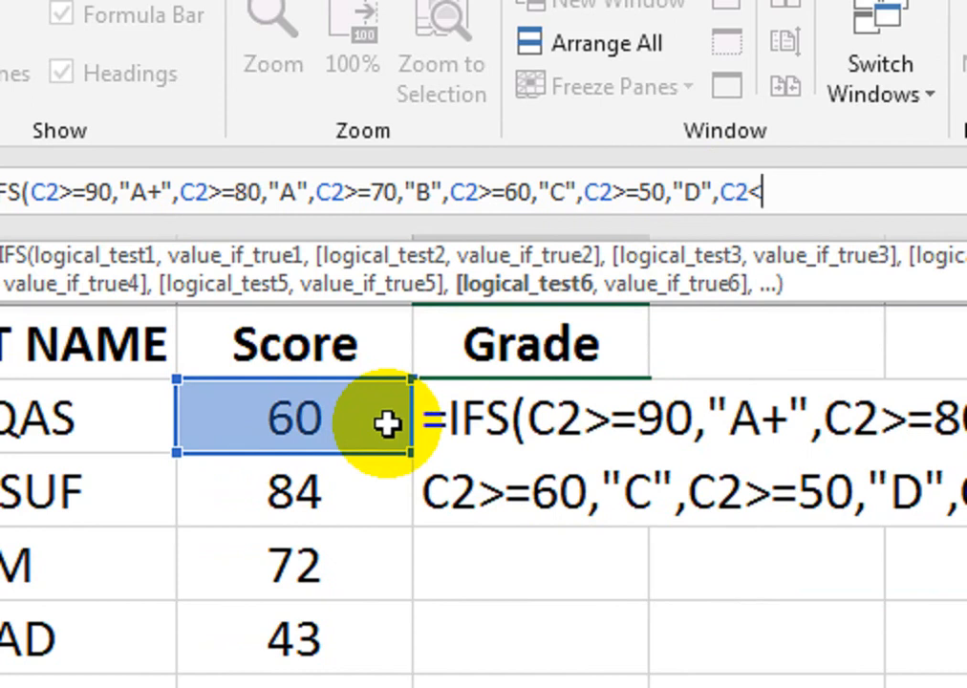
text(50,"F")
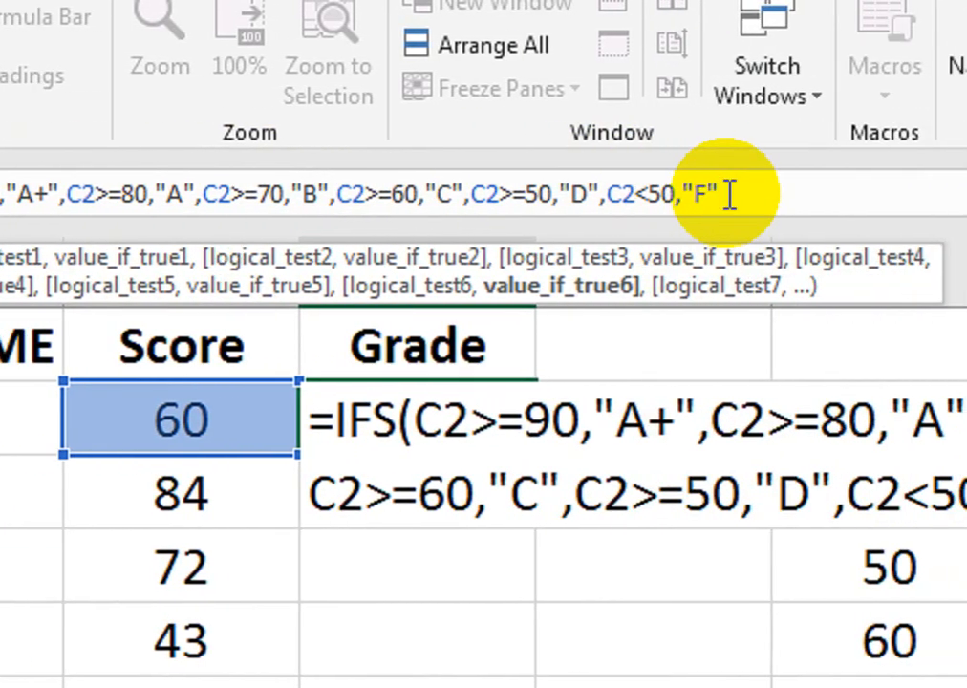
text())
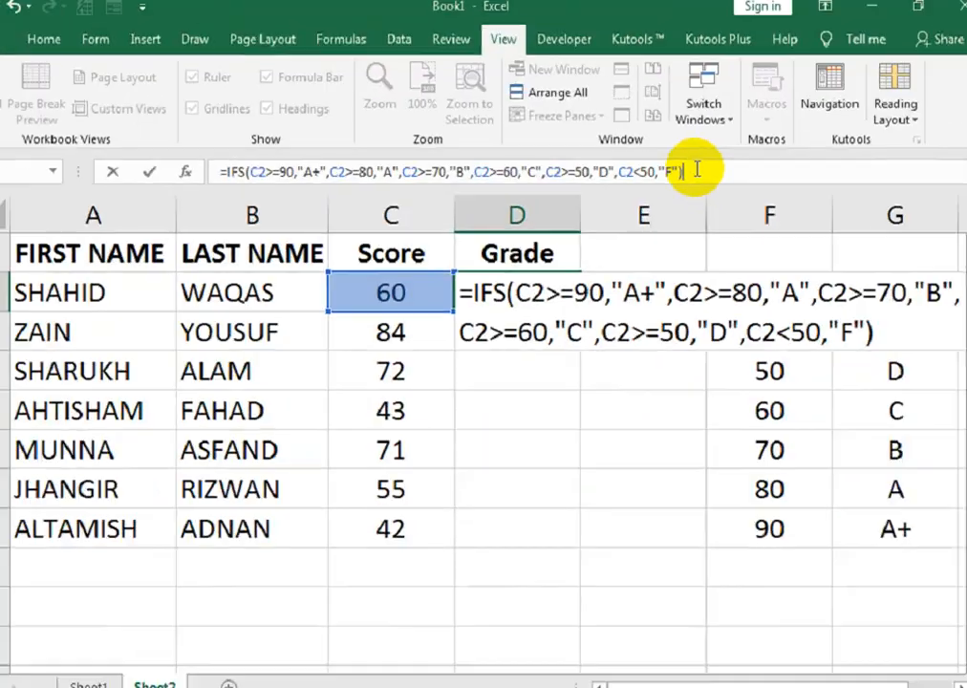
key(Return)
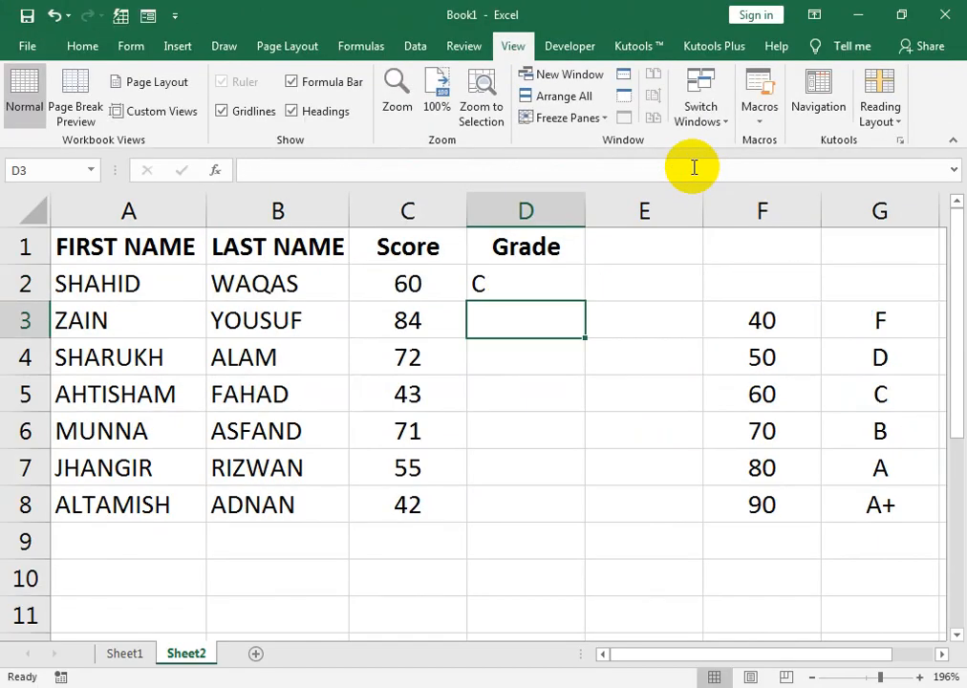
- Fill the IFS formula from D2 down the Grade column to D8
click(533, 291)
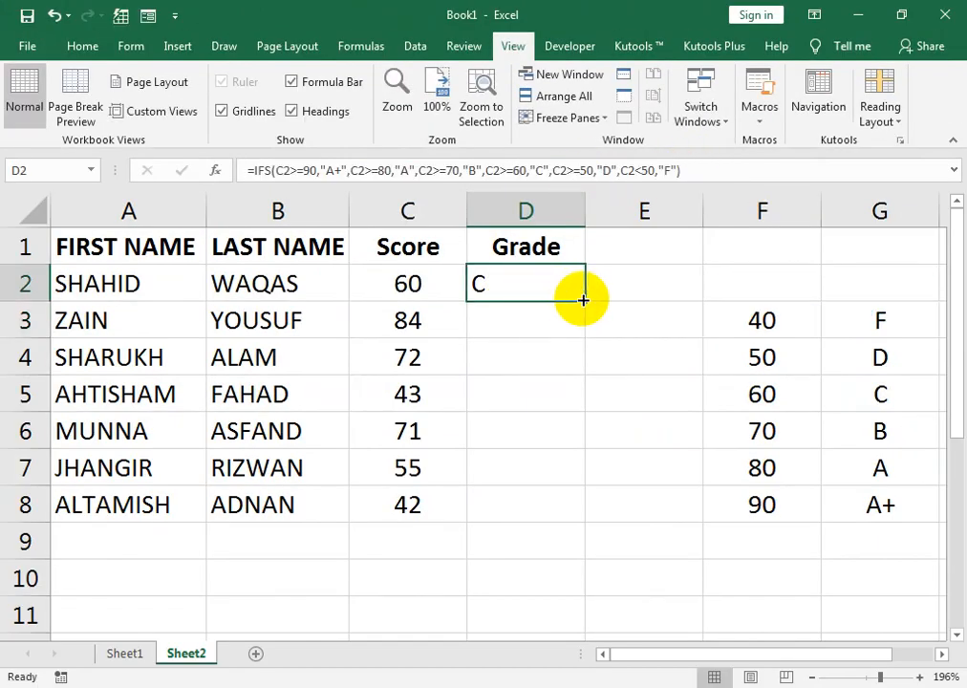
drag(583, 300, 573, 531)
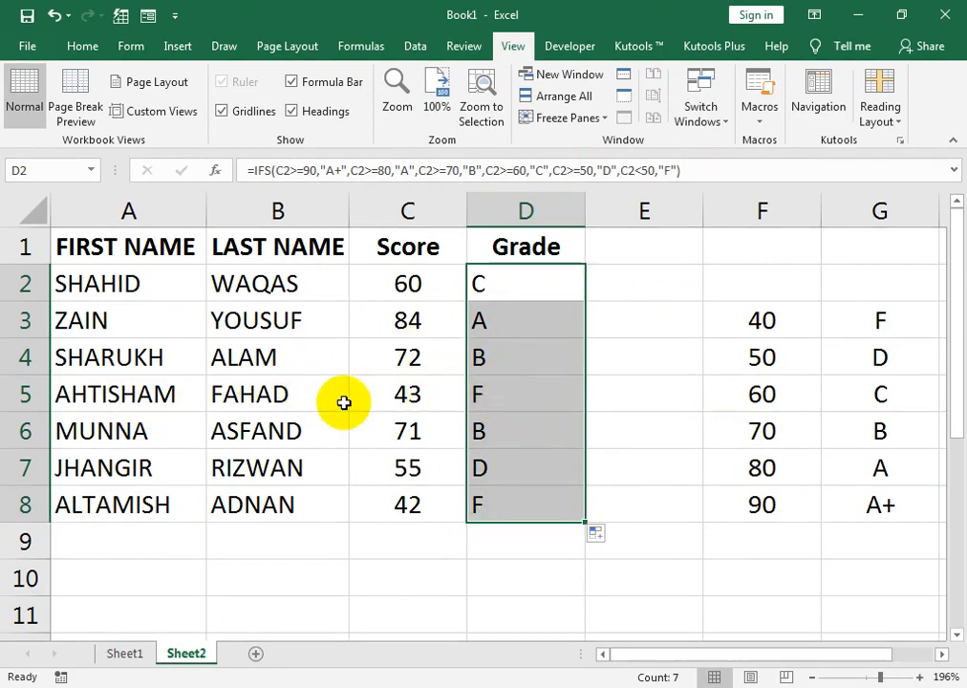
- Switch to the Google Chrome window showing the YouTube channel's videos page
key(alt+Tab)
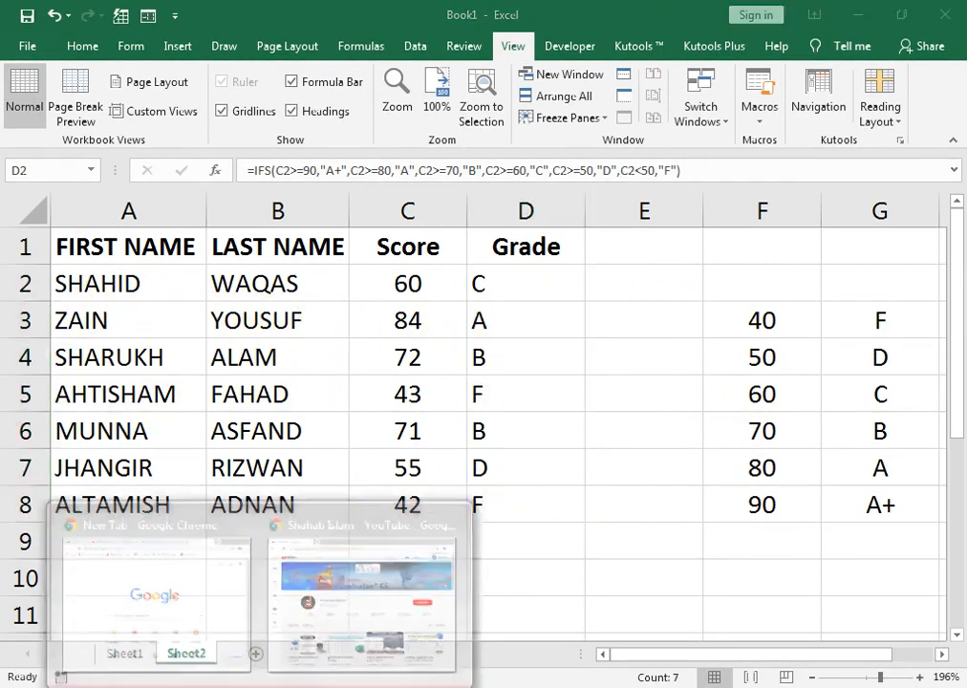
click(302, 626)
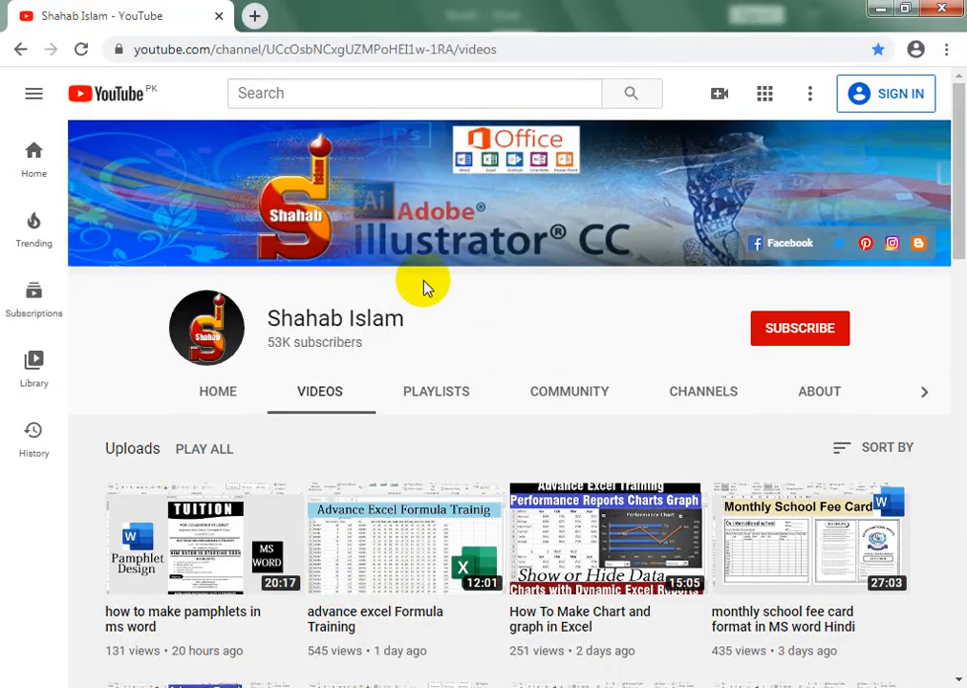